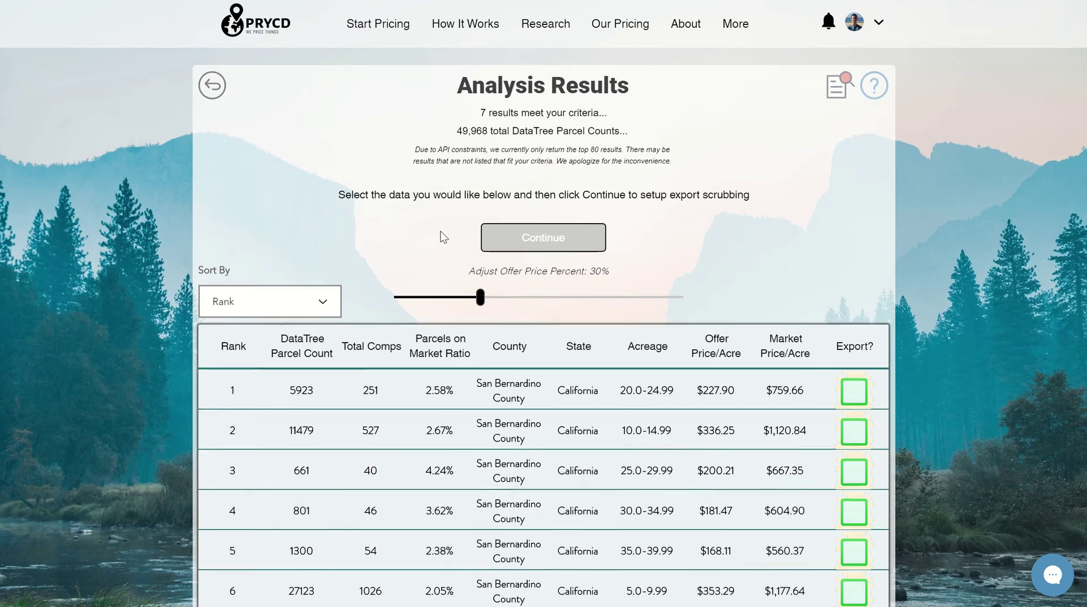
- Scroll down until all seven San Bernardino acreage rows and the Continue button are visible
{"action": "scroll", "coordinate": [440, 236], "scroll_direction": "down", "scroll_amount": 3}
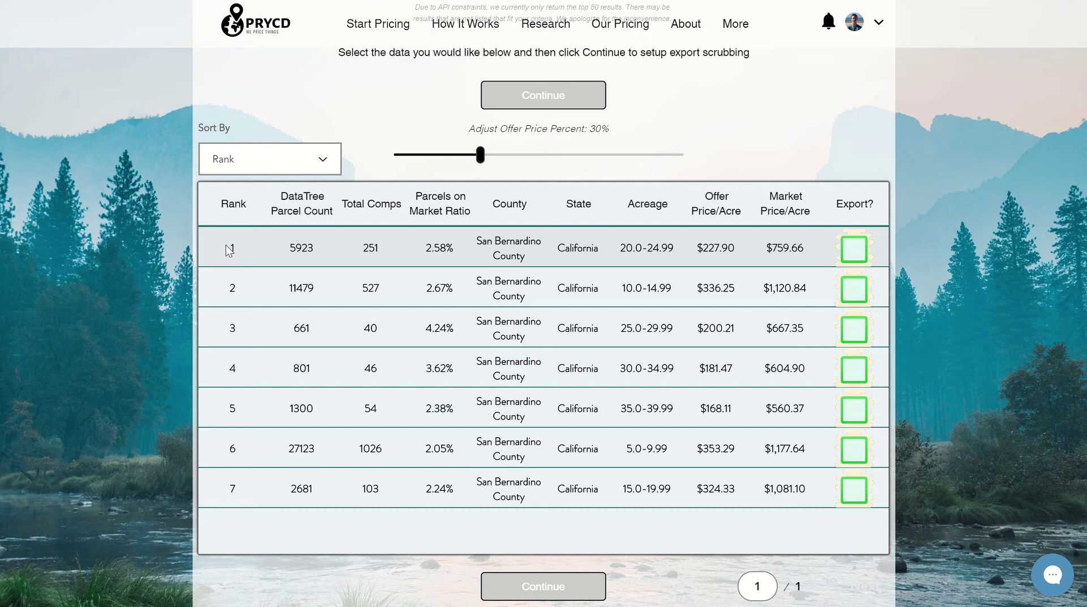
- Check the 20.0–24.99 acre row for export and highlight its Natural Amenities ranking and county rank 273
{"action": "left_click", "coordinate": [854, 248]}
{"action": "scroll", "coordinate": [586, 287], "scroll_direction": "up", "scroll_amount": 1}
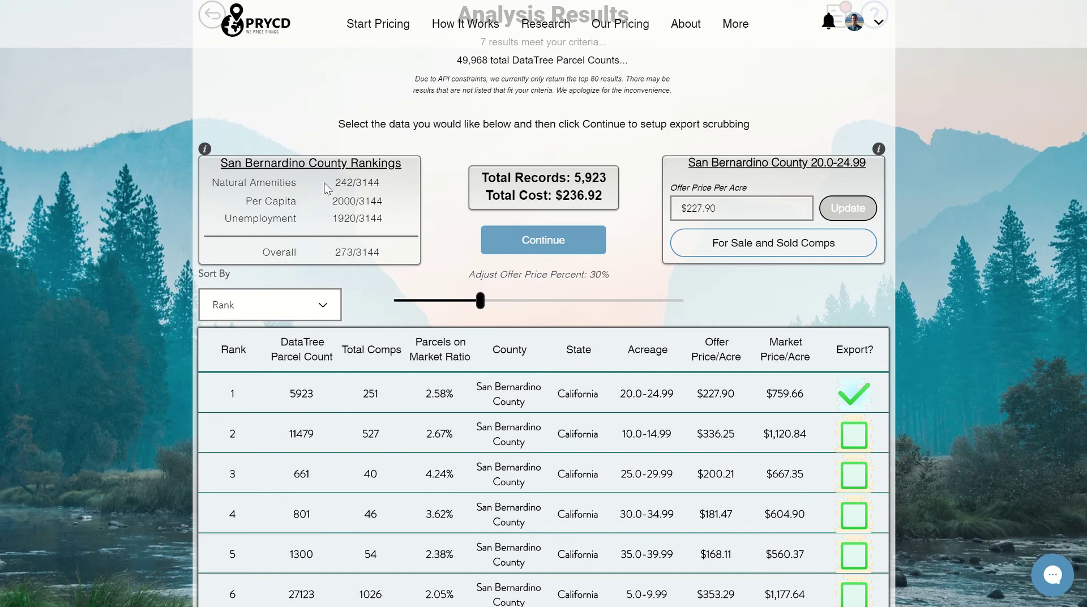
{"action": "left_click_drag", "start_coordinate": [333, 182], "coordinate": [347, 182]}
{"action": "left_click_drag", "start_coordinate": [334, 252], "coordinate": [352, 253]}
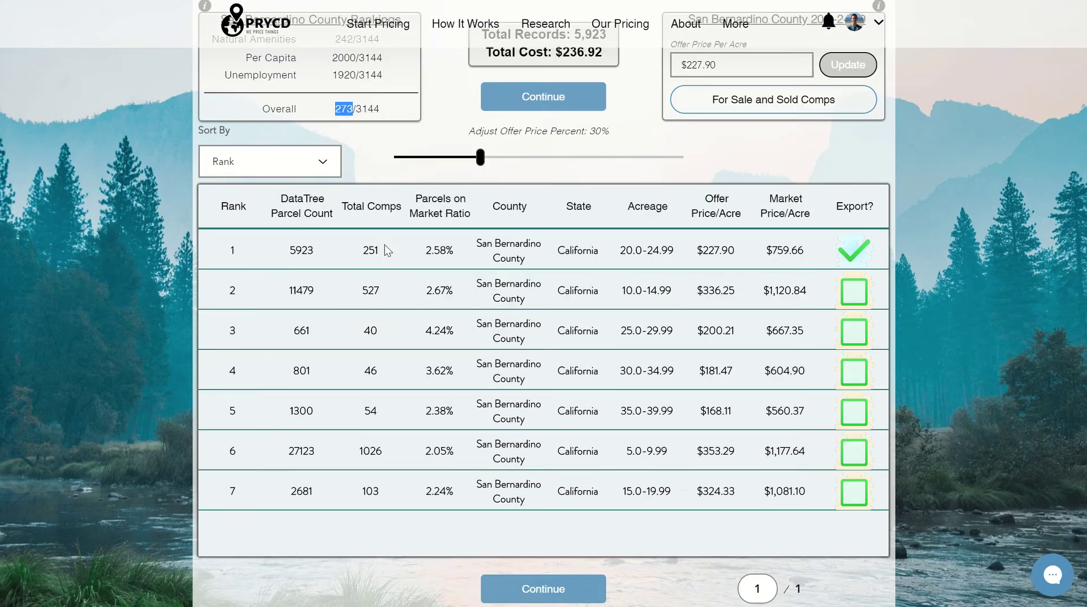
{"action": "scroll", "coordinate": [376, 253], "scroll_direction": "down", "scroll_amount": 3}
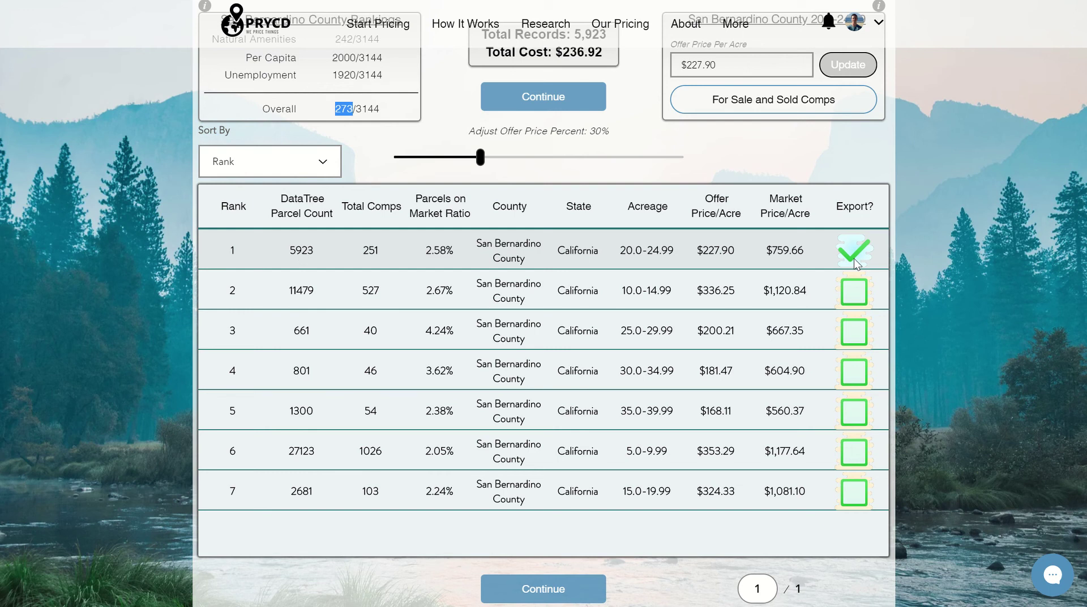
- Check the 25.0–29.99 acre row for export and highlight the new 6,584-record, $263.36 totals
{"action": "scroll", "coordinate": [856, 263], "scroll_direction": "up", "scroll_amount": 2}
{"action": "left_click_drag", "start_coordinate": [480, 106], "coordinate": [608, 109]}
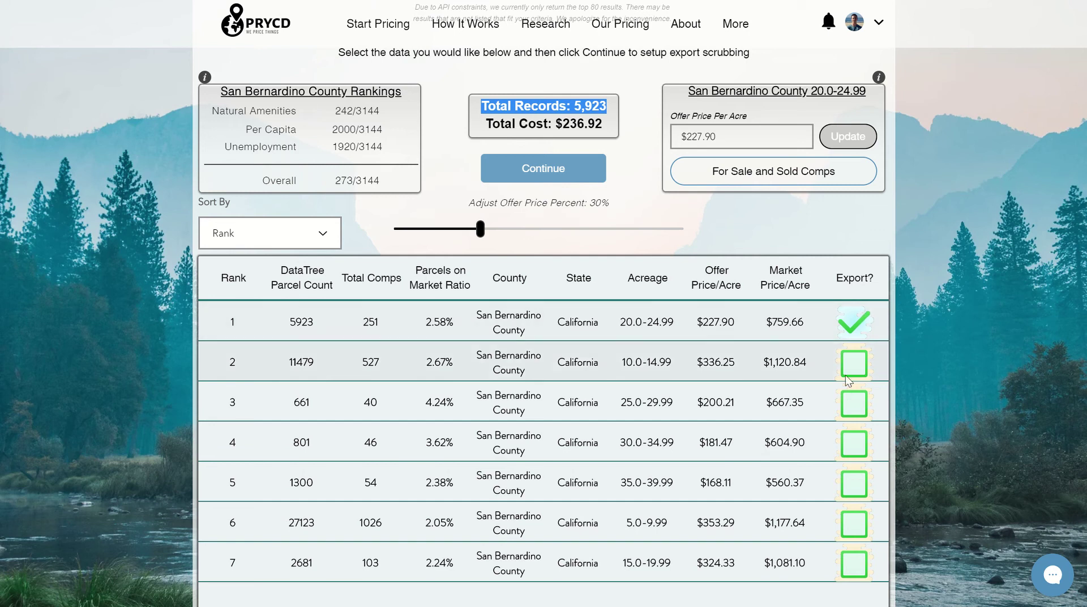
{"action": "left_click", "coordinate": [853, 416]}
{"action": "left_click", "coordinate": [853, 415]}
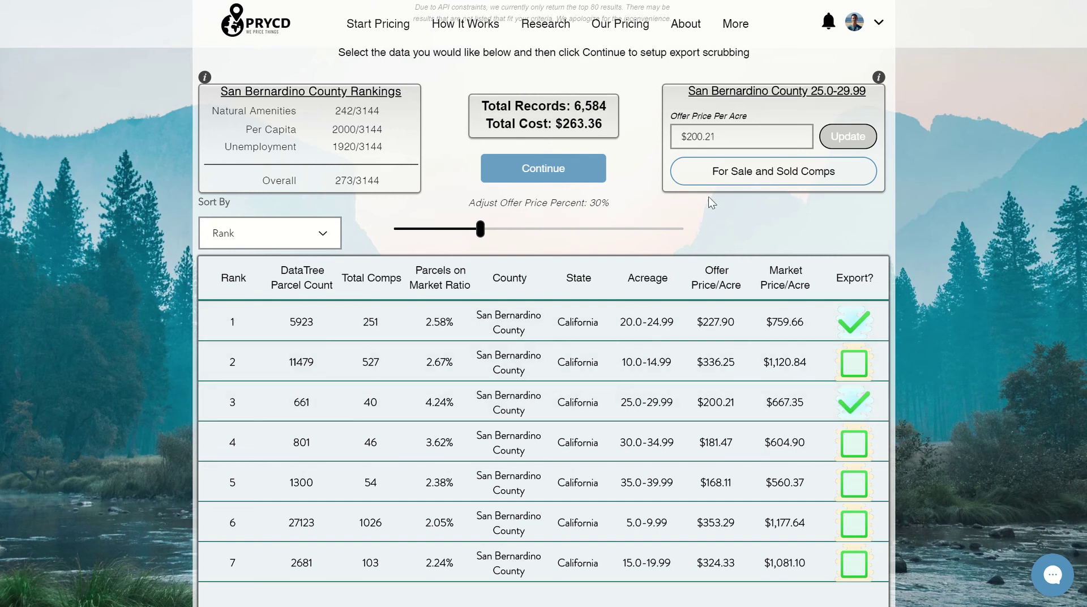
{"action": "left_click_drag", "start_coordinate": [480, 106], "coordinate": [608, 109]}
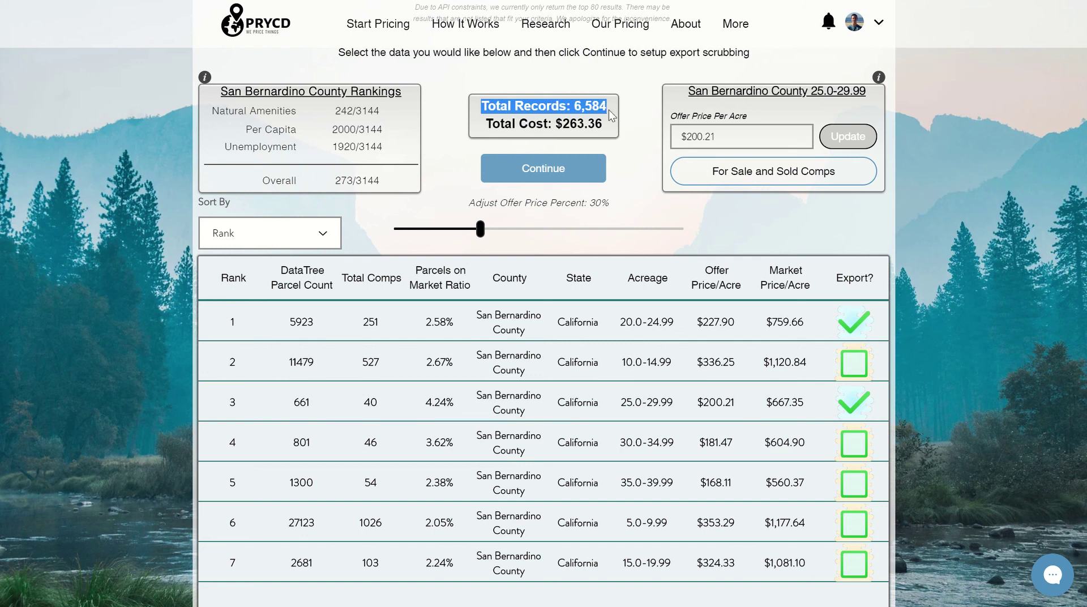
{"action": "left_click_drag", "start_coordinate": [484, 125], "coordinate": [604, 130]}
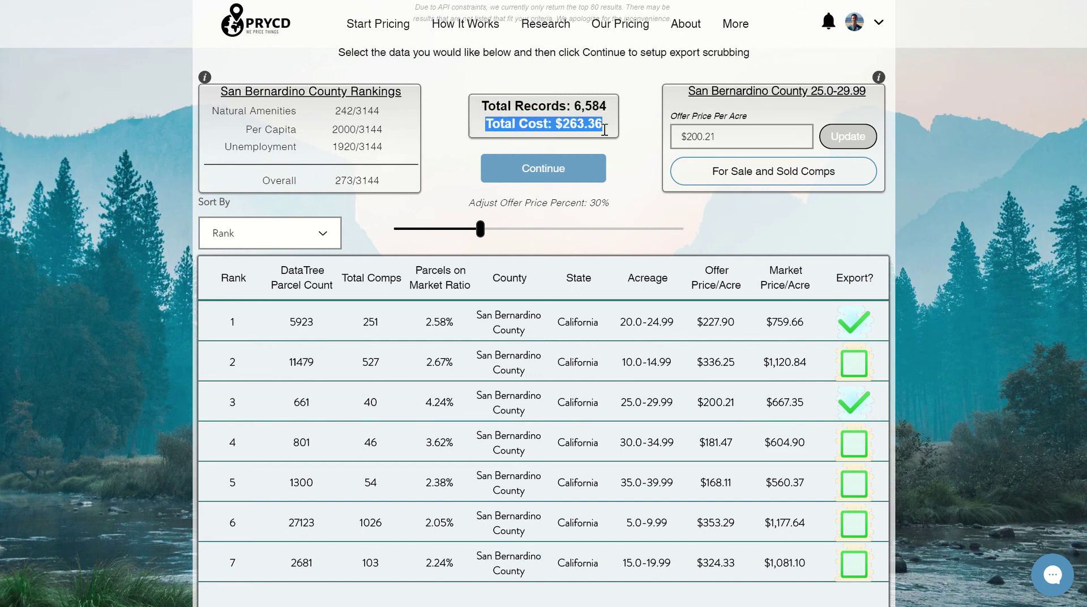
{"action": "left_click", "coordinate": [617, 136]}
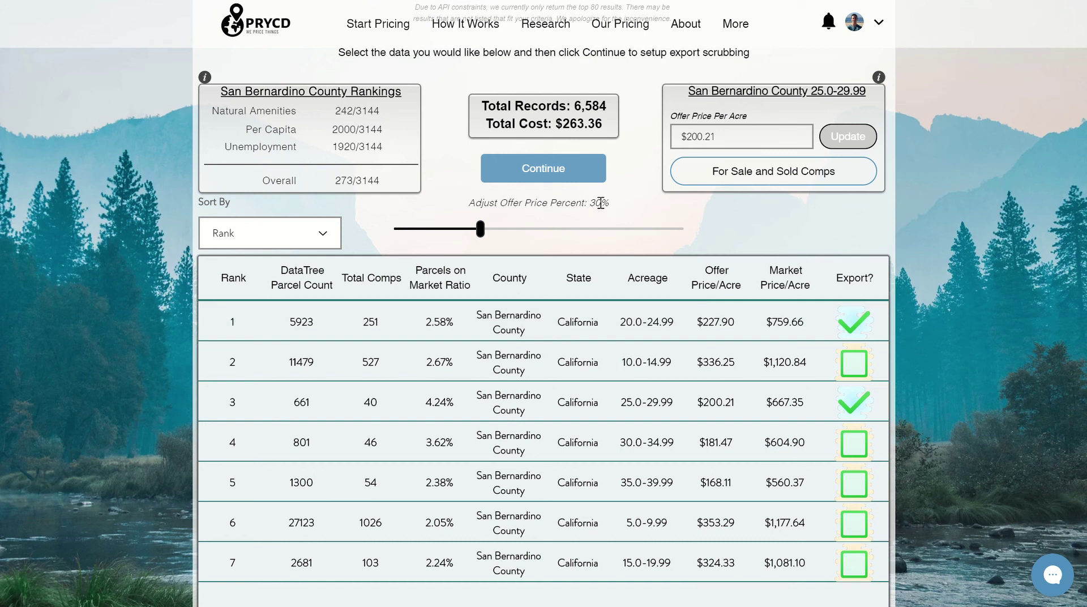
- Lower the offer price percent to 25% and uncheck the 20.0–24.99 acre row from the export
{"action": "left_click_drag", "start_coordinate": [601, 203], "coordinate": [471, 203]}
{"action": "left_click", "coordinate": [625, 207]}
{"action": "mouse_move", "coordinate": [479, 230]}
{"action": "left_mouse_down"}
{"action": "mouse_move", "coordinate": [447, 239]}
{"action": "mouse_move", "coordinate": [543, 232]}
{"action": "mouse_move", "coordinate": [465, 230]}
{"action": "left_mouse_up"}
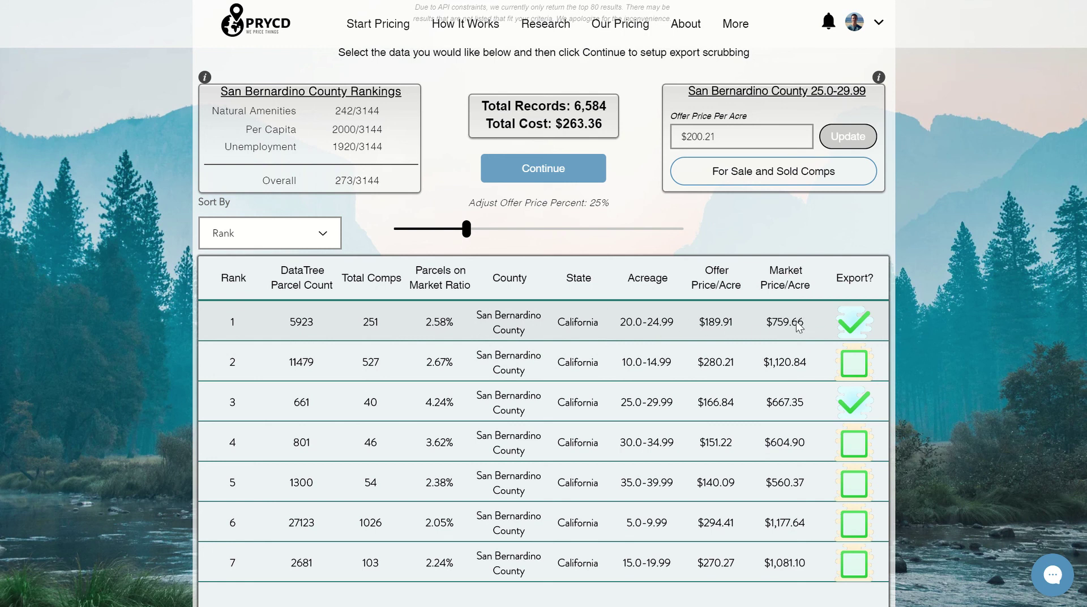
{"action": "double_click", "coordinate": [598, 203]}
{"action": "left_click", "coordinate": [741, 327]}
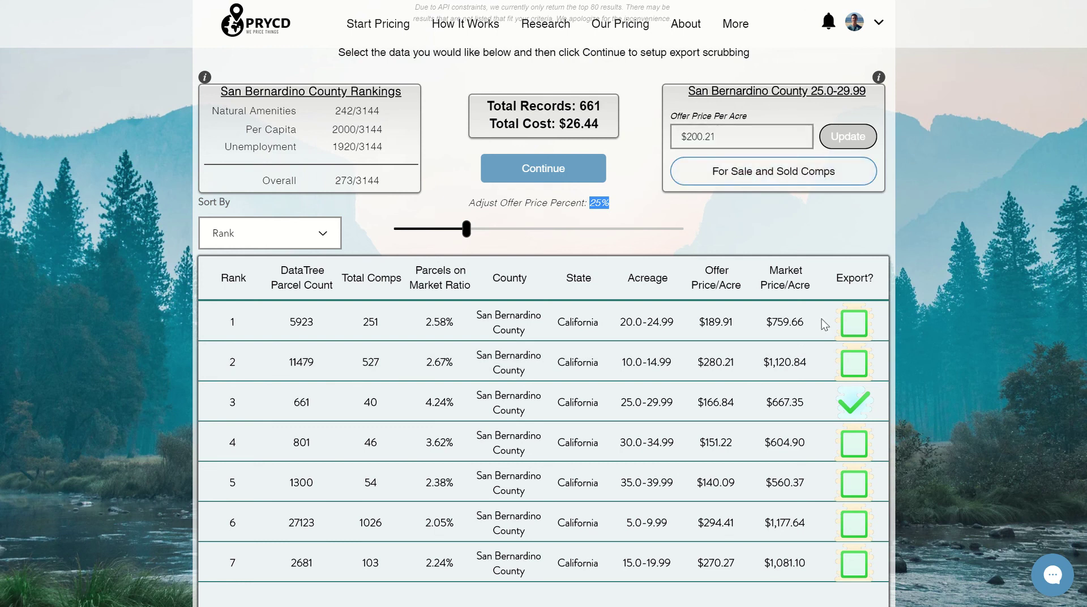
- Toggle the 20.0–24.99 acre row's Export? checkbox until it ends checked again
{"action": "left_click", "coordinate": [854, 324]}
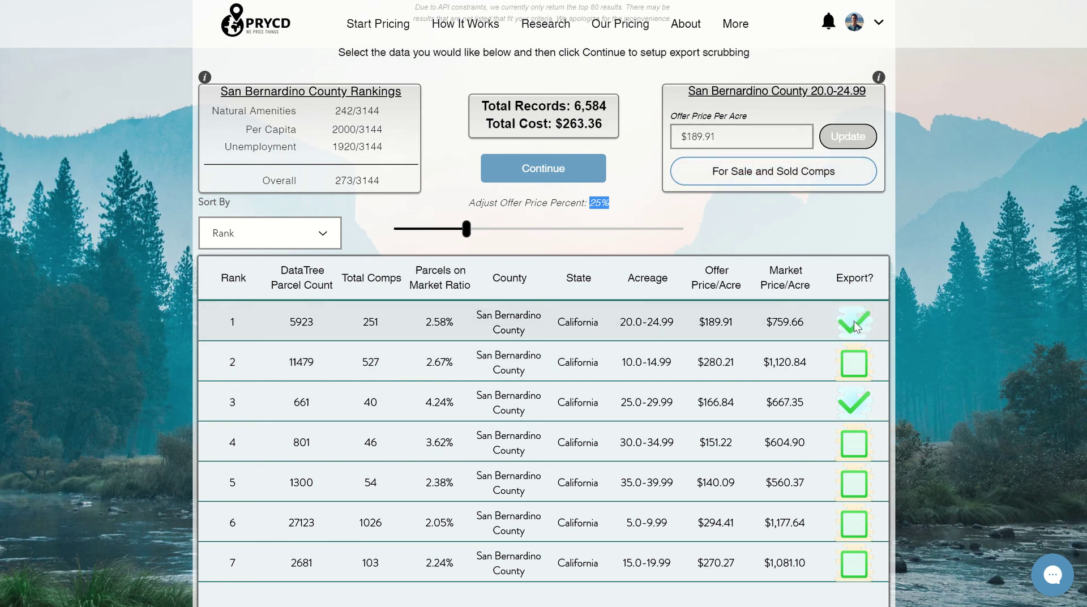
{"action": "left_click", "coordinate": [622, 327]}
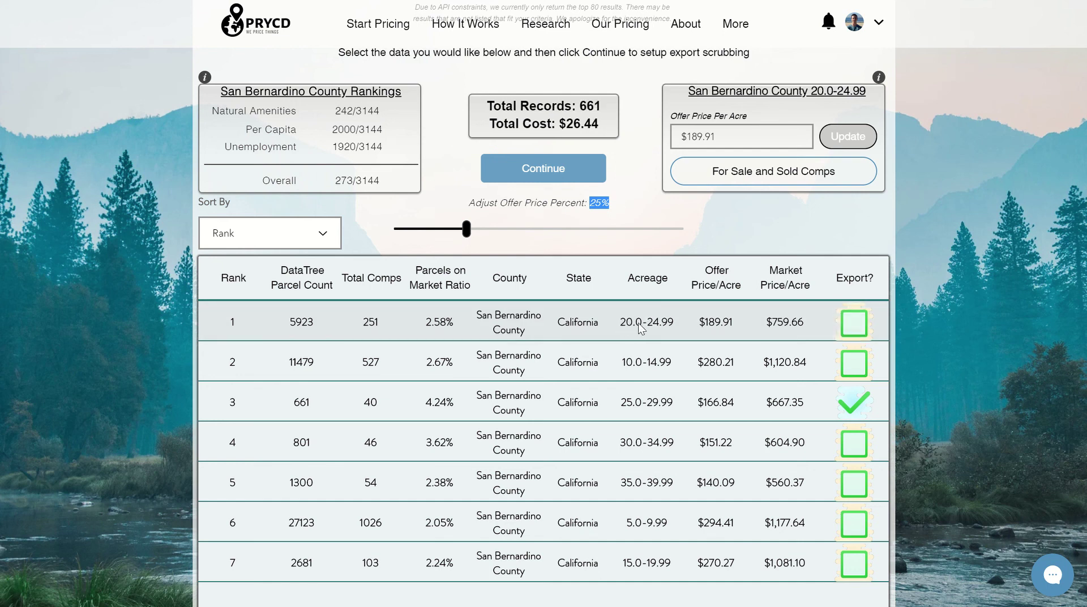
{"action": "left_click", "coordinate": [848, 321]}
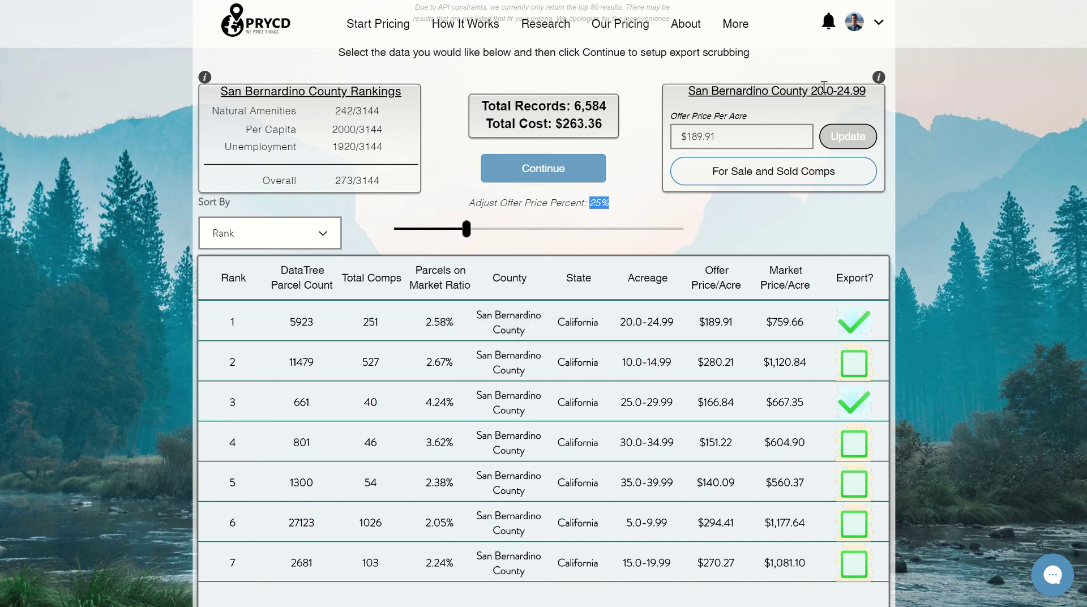
{"action": "left_click", "coordinate": [779, 179]}
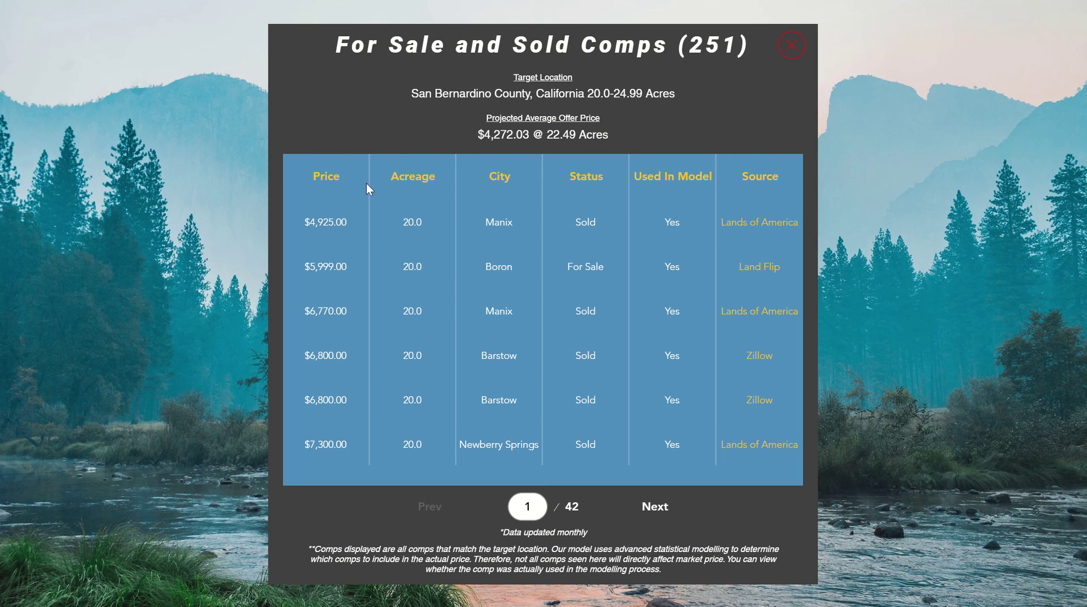
{"action": "left_click", "coordinate": [805, 46]}
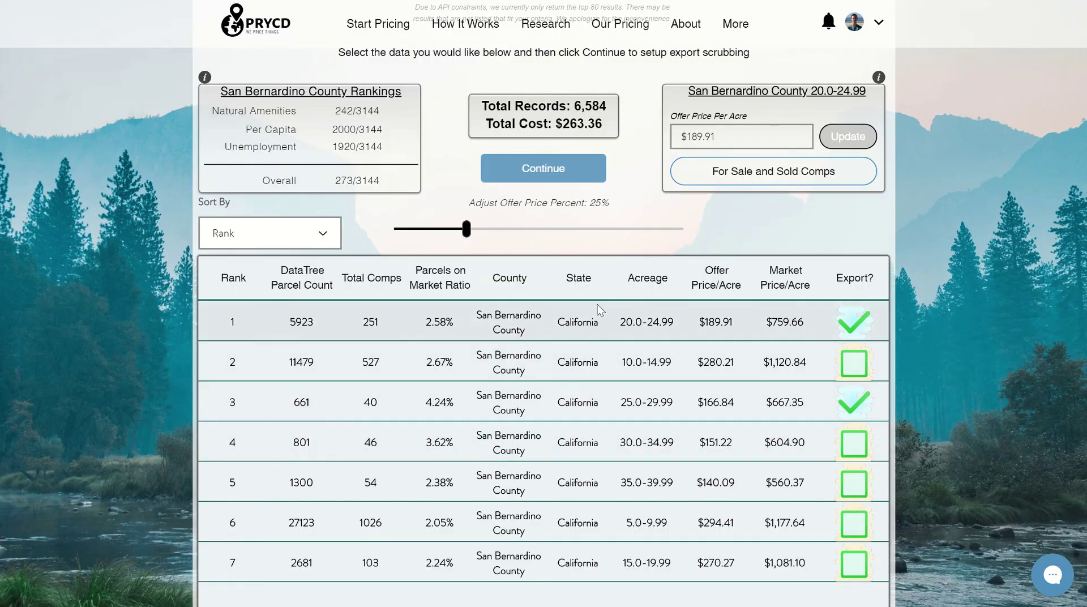
- Check the 30.0–34.99 acre row for export and change its offer price per acre from $151.22 to 137.34
{"action": "left_click", "coordinate": [853, 443]}
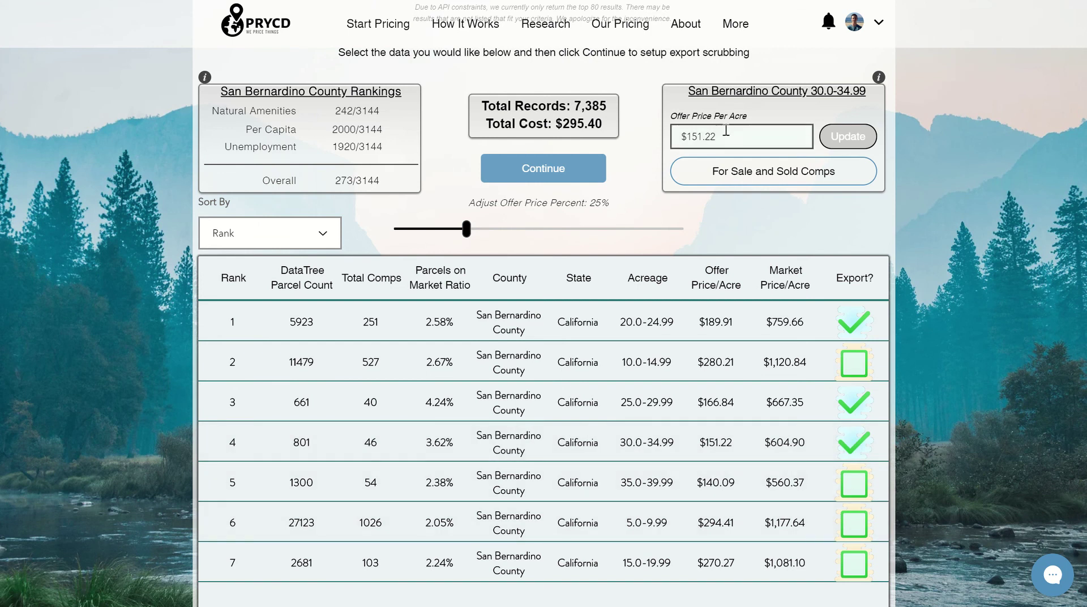
{"action": "left_click_drag", "start_coordinate": [715, 136], "coordinate": [674, 136]}
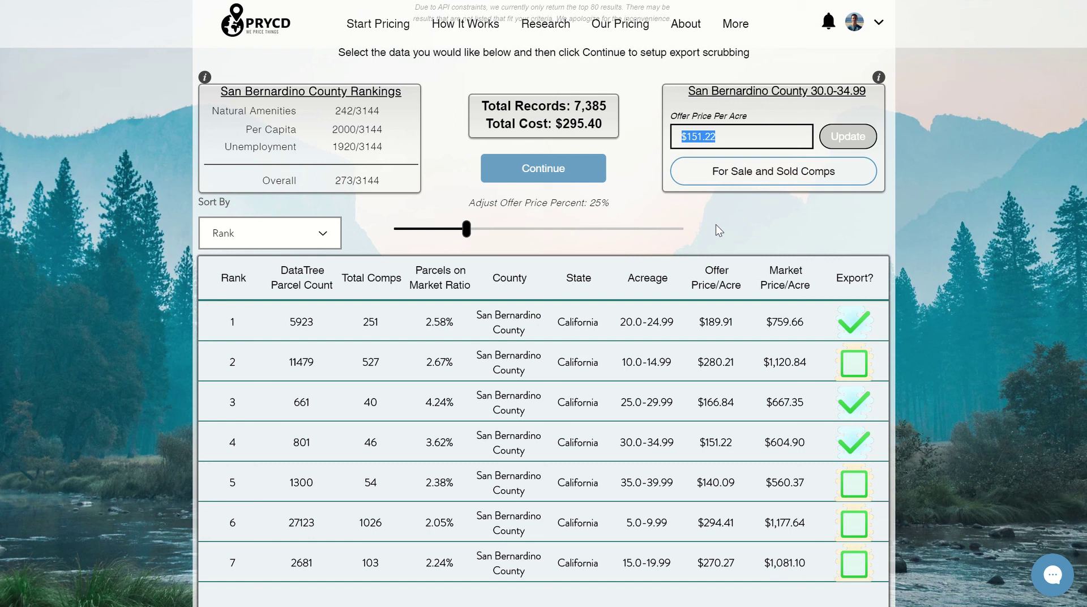
{"action": "key", "text": "BackSpace"}
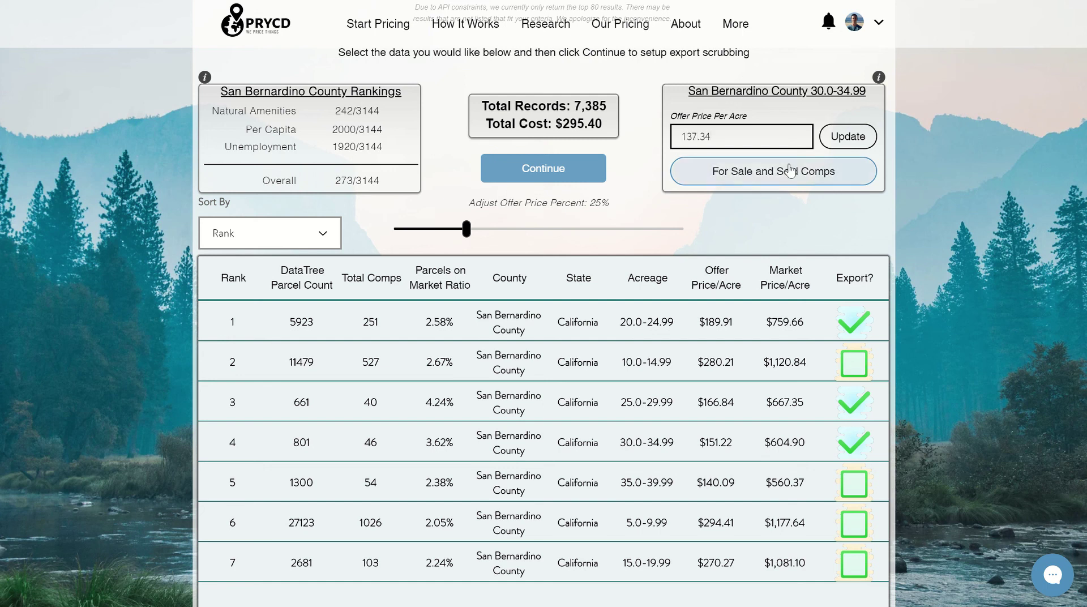
{"action": "left_click", "coordinate": [841, 142]}
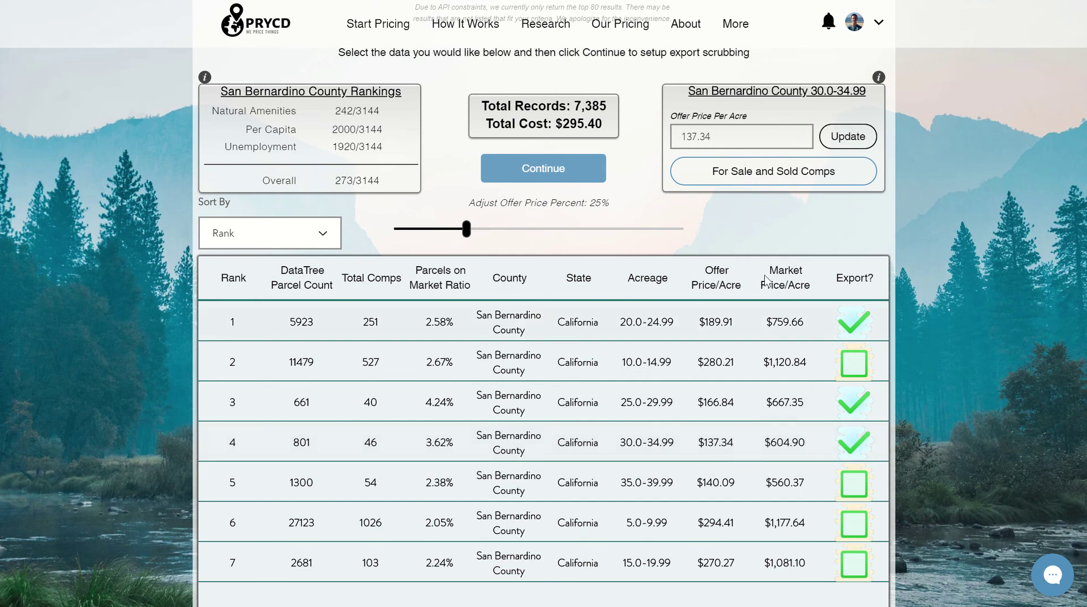
{"action": "left_click", "coordinate": [740, 135]}
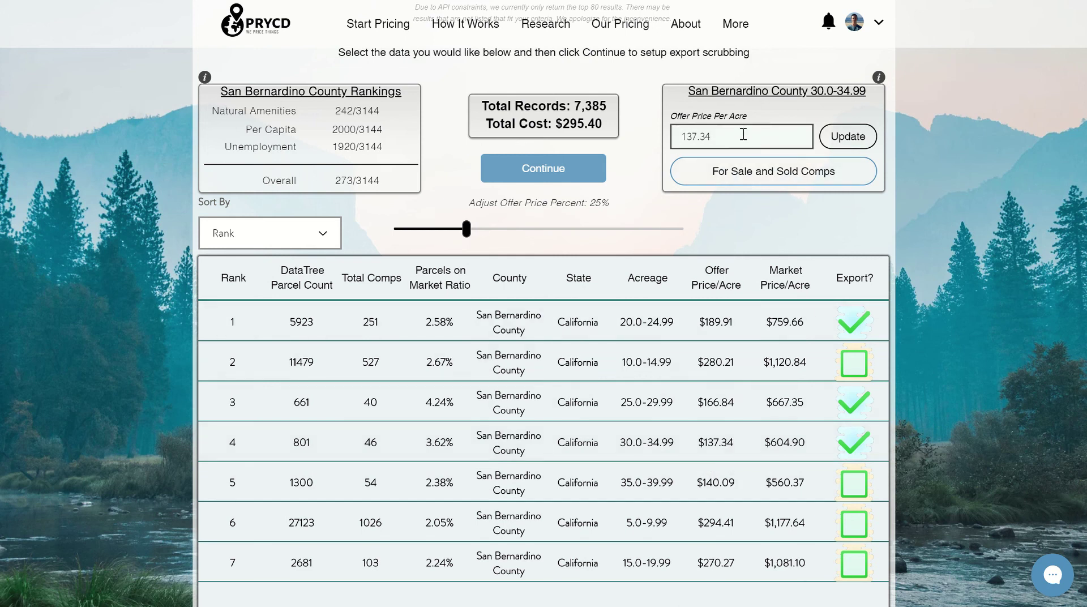
{"action": "left_click_drag", "start_coordinate": [756, 138], "coordinate": [669, 141]}
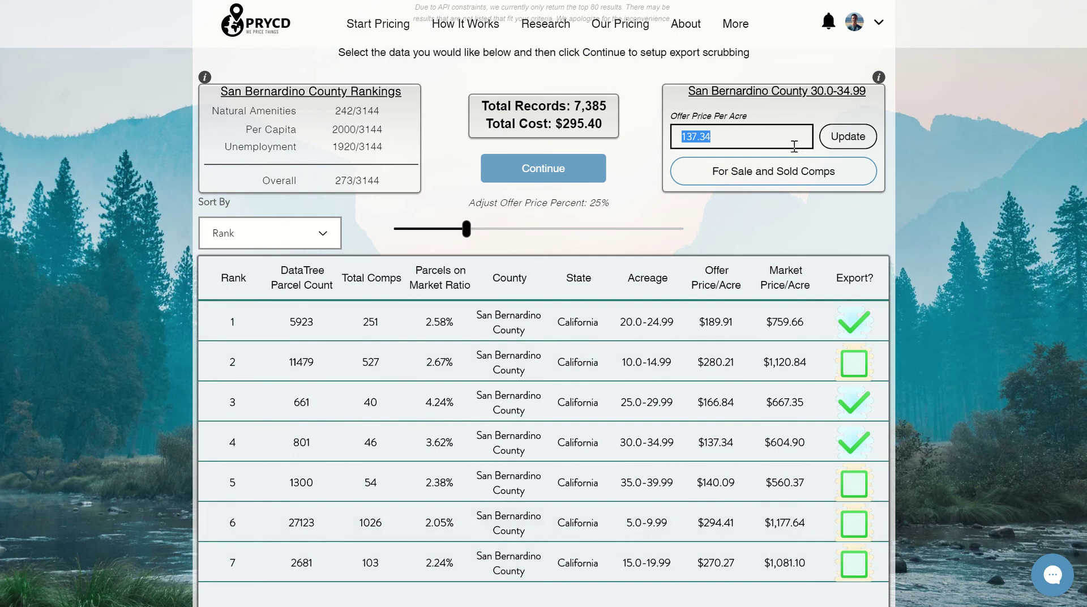
{"action": "left_click", "coordinate": [750, 142]}
{"action": "double_click", "coordinate": [742, 140]}
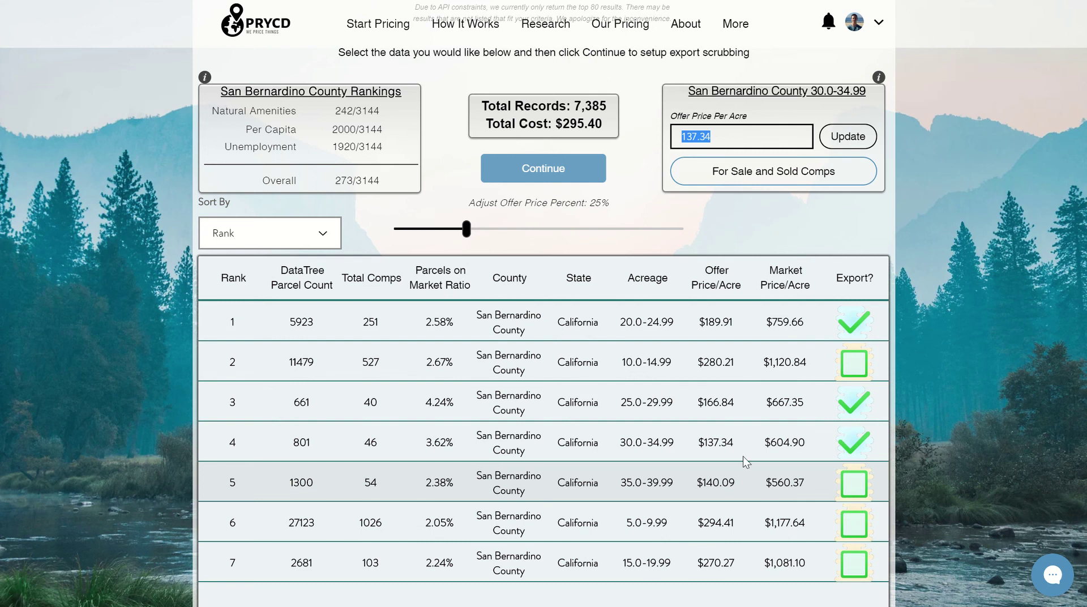
- Check the 35.0–39.99 acre row for export and replace its $140.09 offer price per acre with 124.56
{"action": "left_click", "coordinate": [853, 496]}
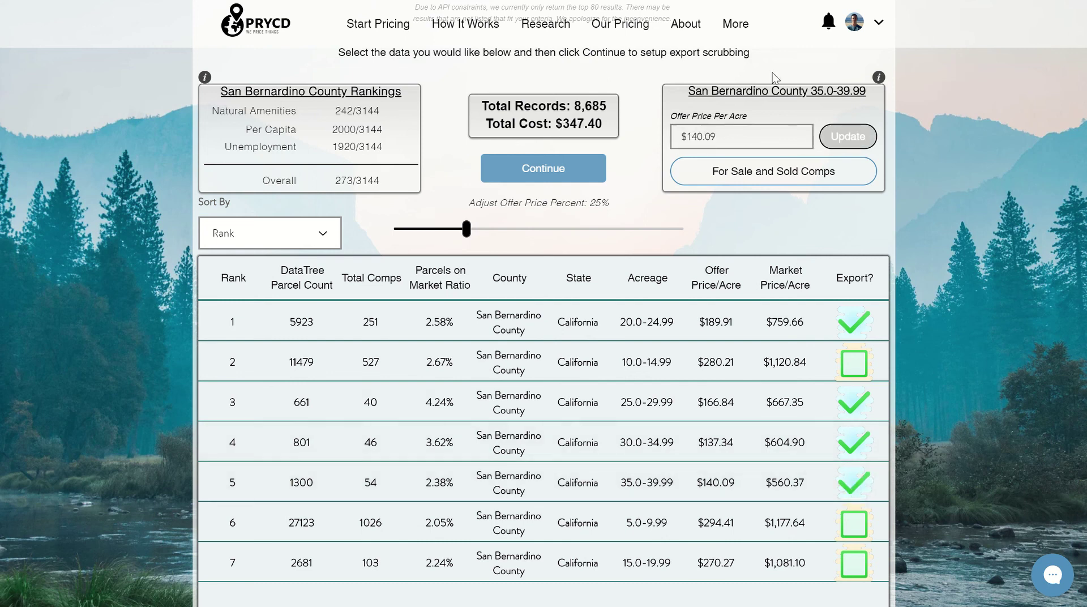
{"action": "left_click_drag", "start_coordinate": [811, 90], "coordinate": [866, 92]}
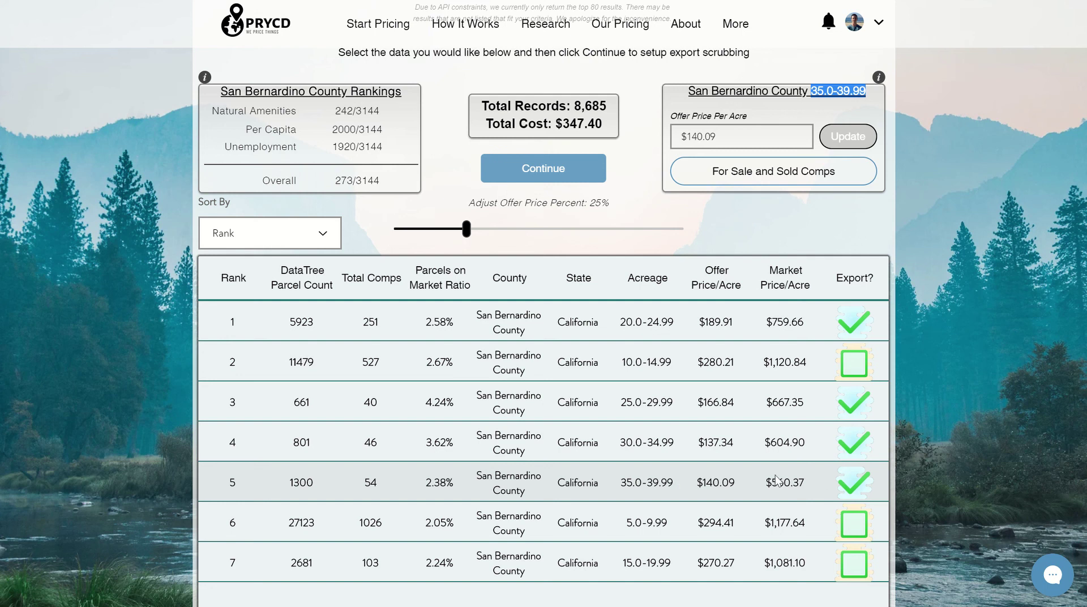
{"action": "left_click_drag", "start_coordinate": [719, 137], "coordinate": [625, 140]}
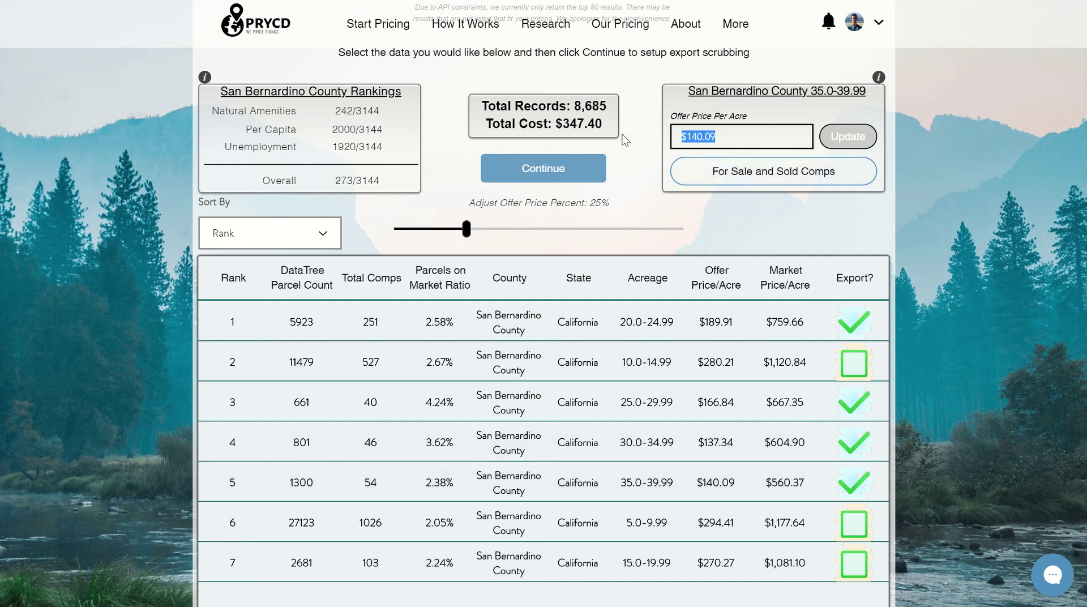
{"action": "type", "text": "124"}
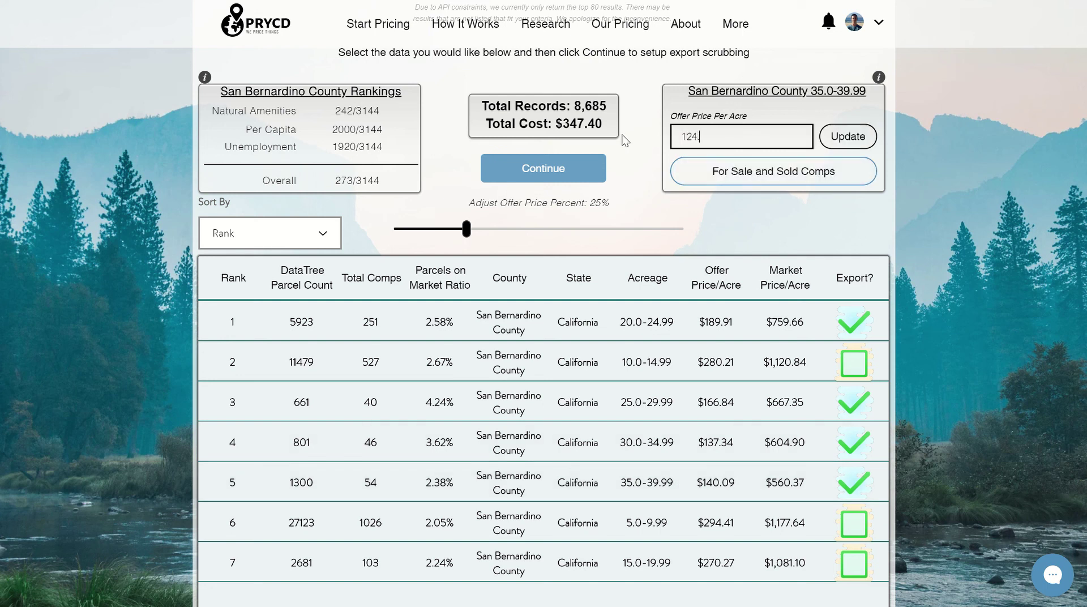
{"action": "type", "text": ".56"}
{"action": "left_click", "coordinate": [847, 141]}
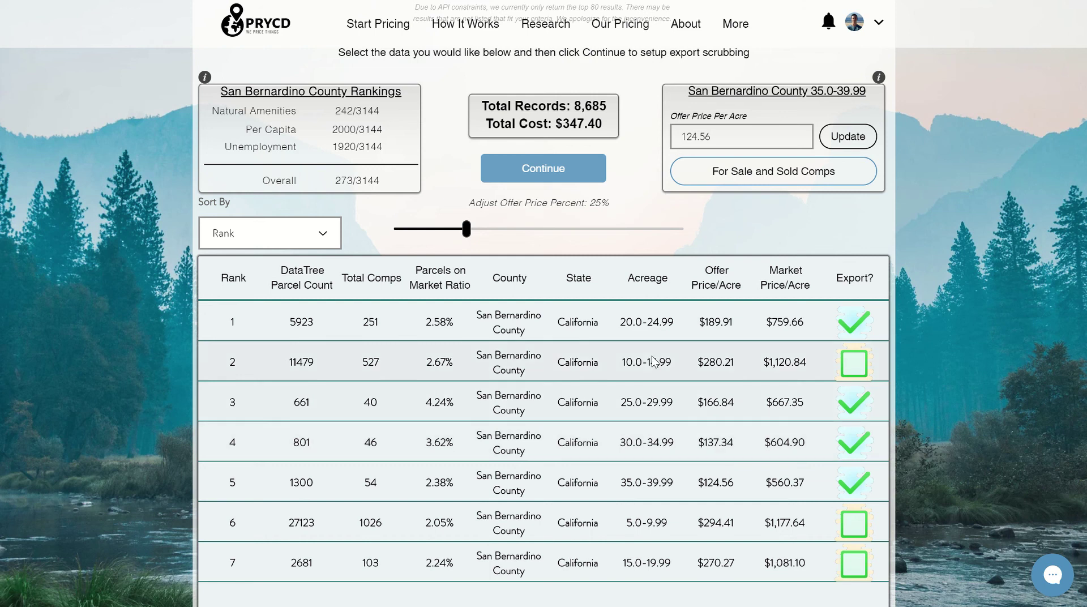
- Adjust the offer percent slider back to 25% to recalculate the offer prices
{"action": "mouse_move", "coordinate": [468, 229]}
{"action": "mouse_move", "coordinate": [467, 234]}
{"action": "left_mouse_down"}
{"action": "mouse_move", "coordinate": [476, 233]}
{"action": "mouse_move", "coordinate": [467, 238]}
{"action": "left_mouse_up"}
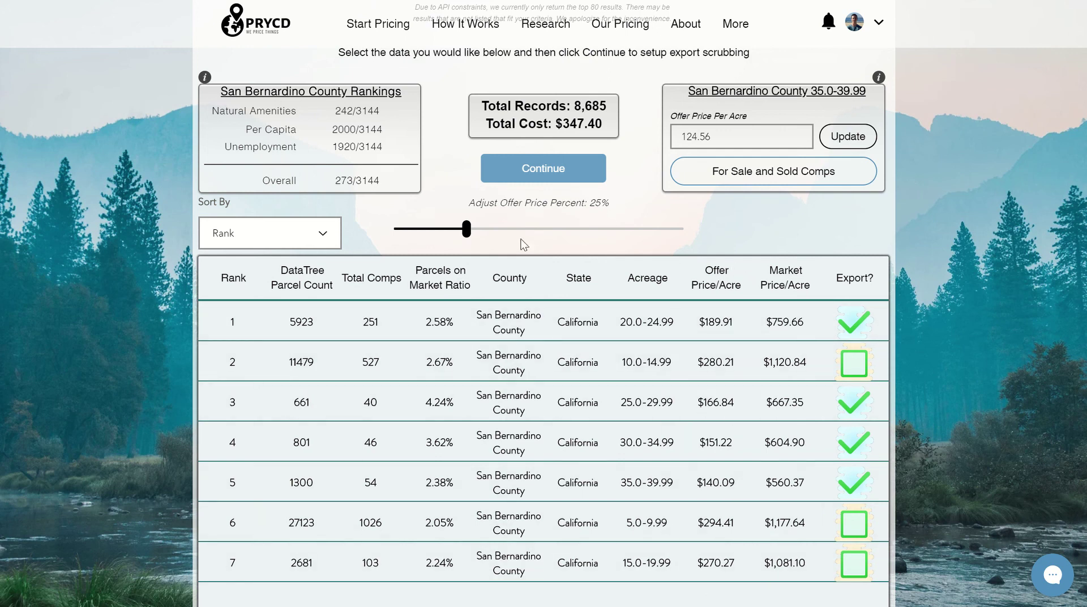
{"action": "mouse_move", "coordinate": [464, 232]}
{"action": "left_click_drag", "start_coordinate": [464, 232], "coordinate": [470, 232]}
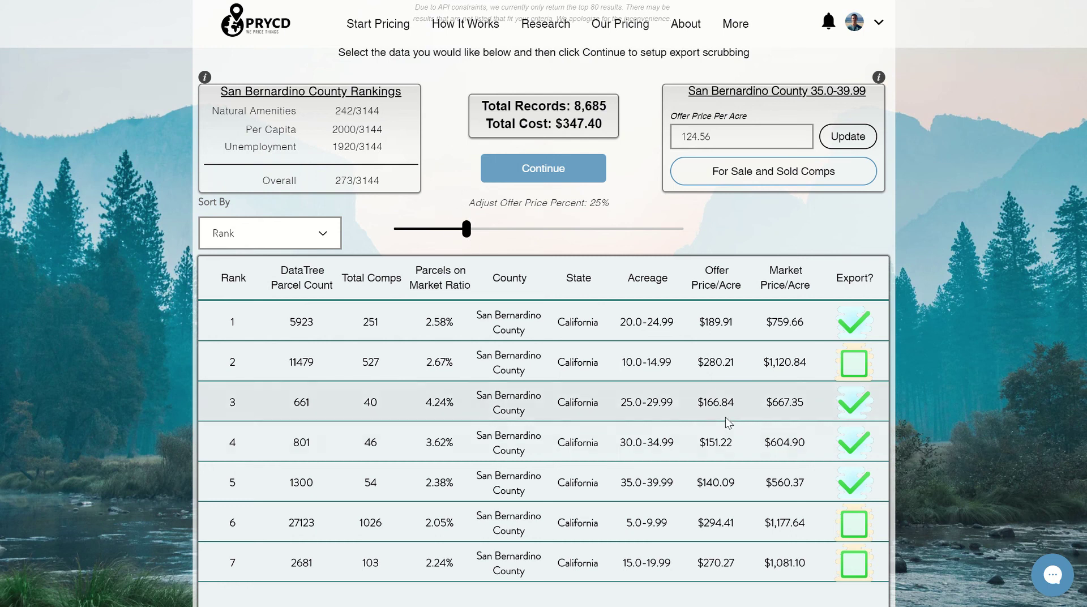
- Check the 15.0–19.99 acre row (row 7) for export, bringing totals to 11,366 records
{"action": "scroll", "coordinate": [722, 419], "scroll_direction": "down", "scroll_amount": 3}
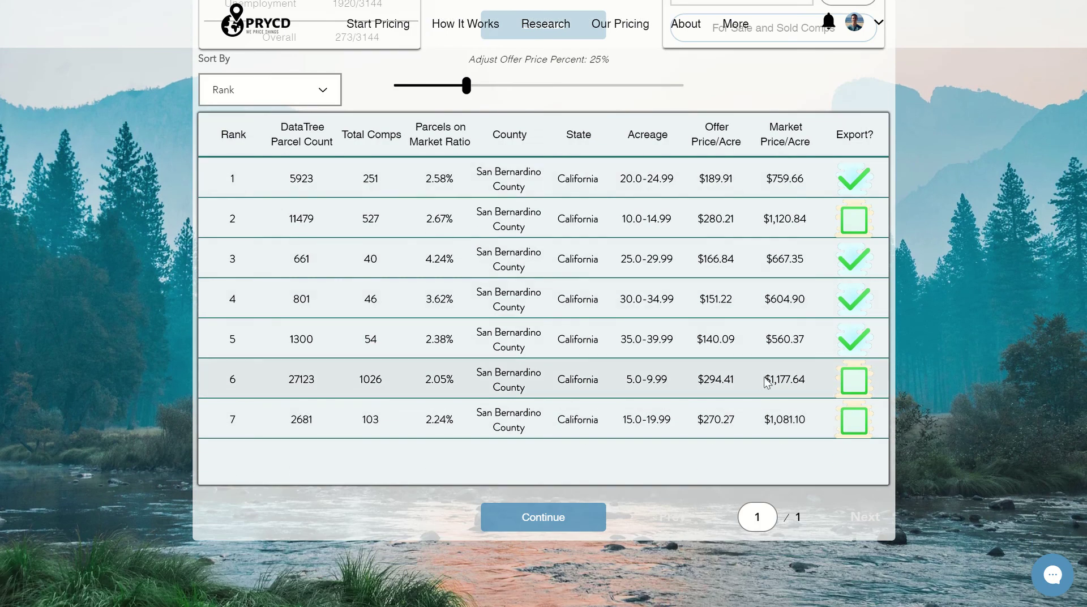
{"action": "left_click", "coordinate": [854, 420]}
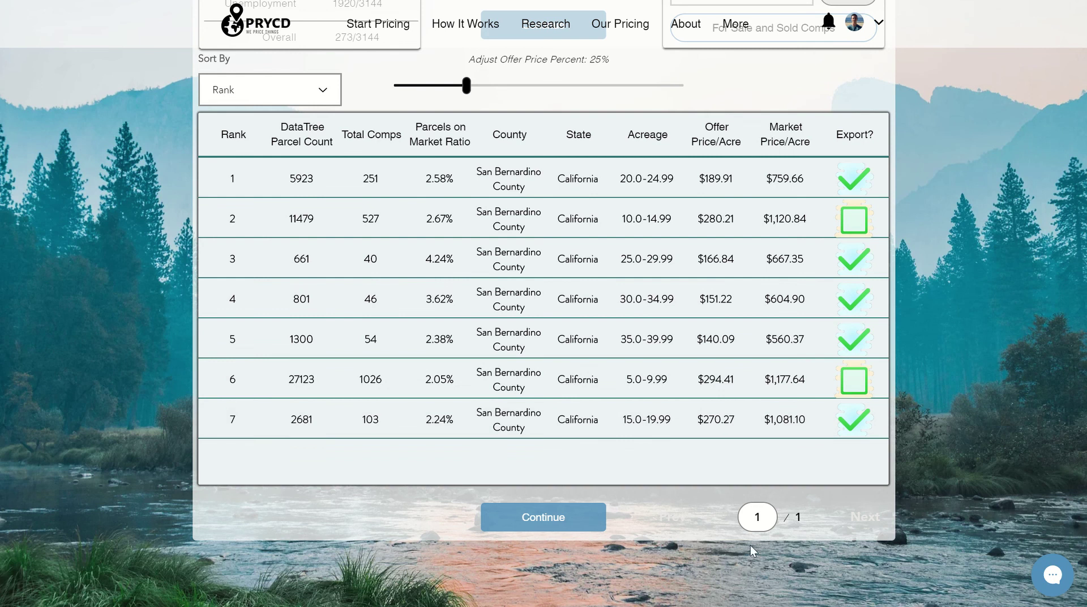
{"action": "scroll", "coordinate": [872, 304], "scroll_direction": "up", "scroll_amount": 5}
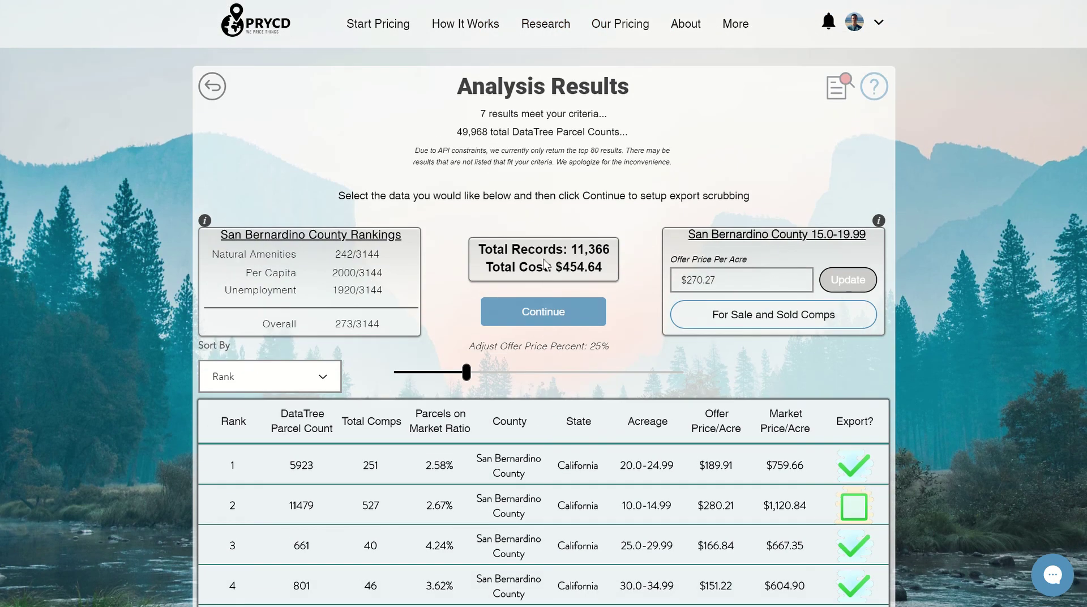
{"action": "scroll", "coordinate": [630, 419], "scroll_direction": "down", "scroll_amount": 4}
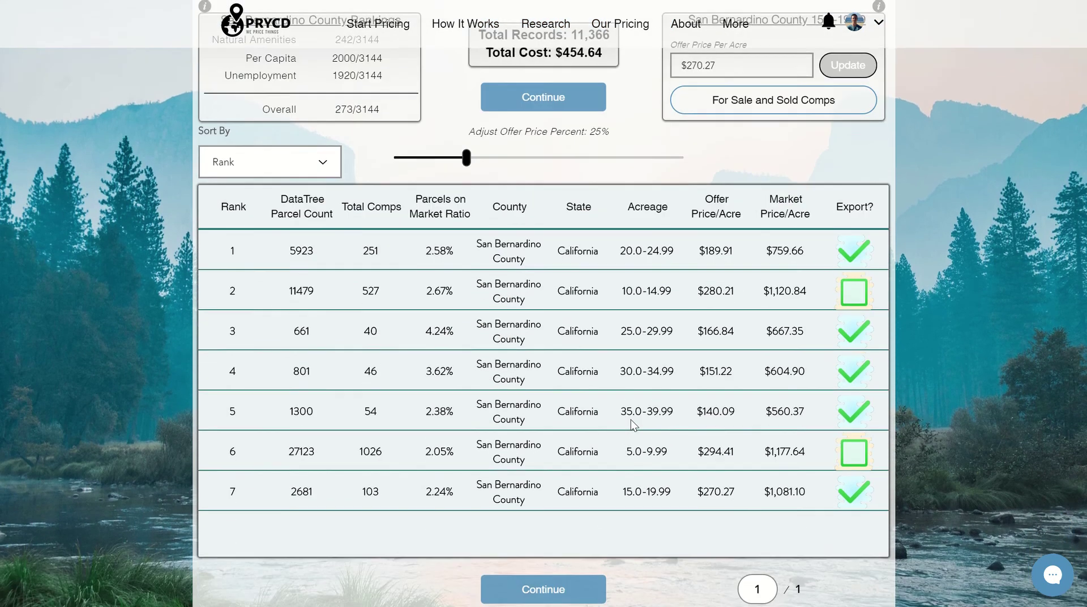
- Sort the results by Acreage (Low to High)
{"action": "left_click", "coordinate": [321, 163]}
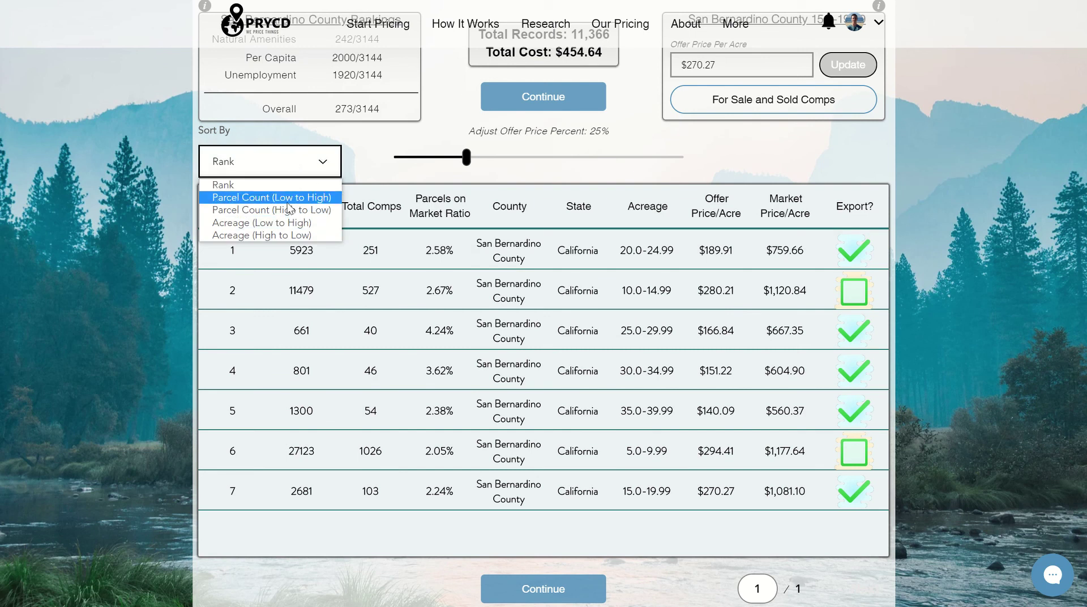
{"action": "left_click", "coordinate": [285, 223]}
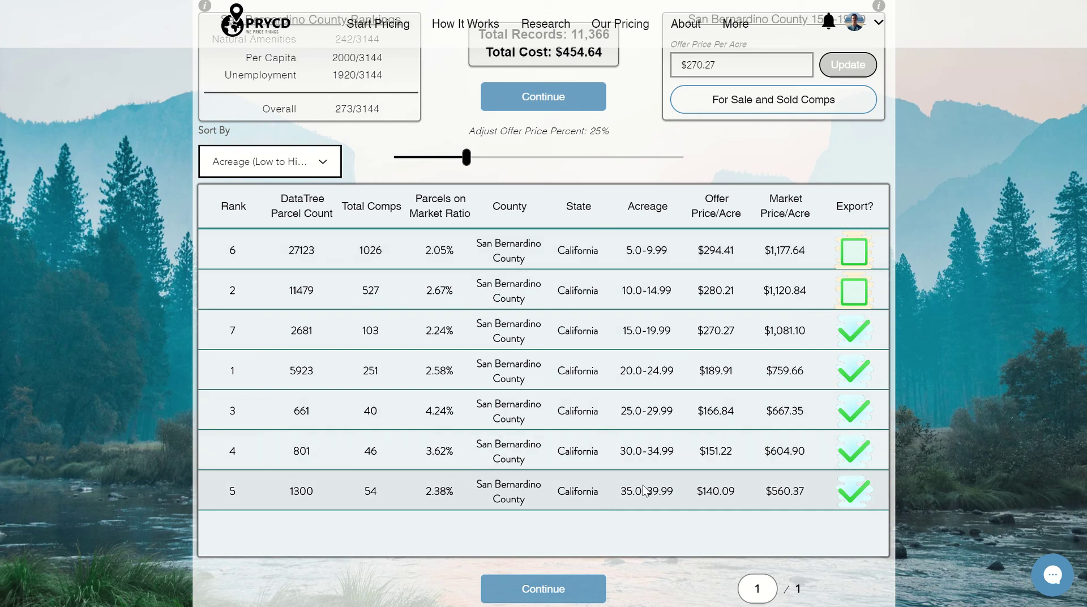
{"action": "scroll", "coordinate": [643, 488], "scroll_direction": "up", "scroll_amount": 4}
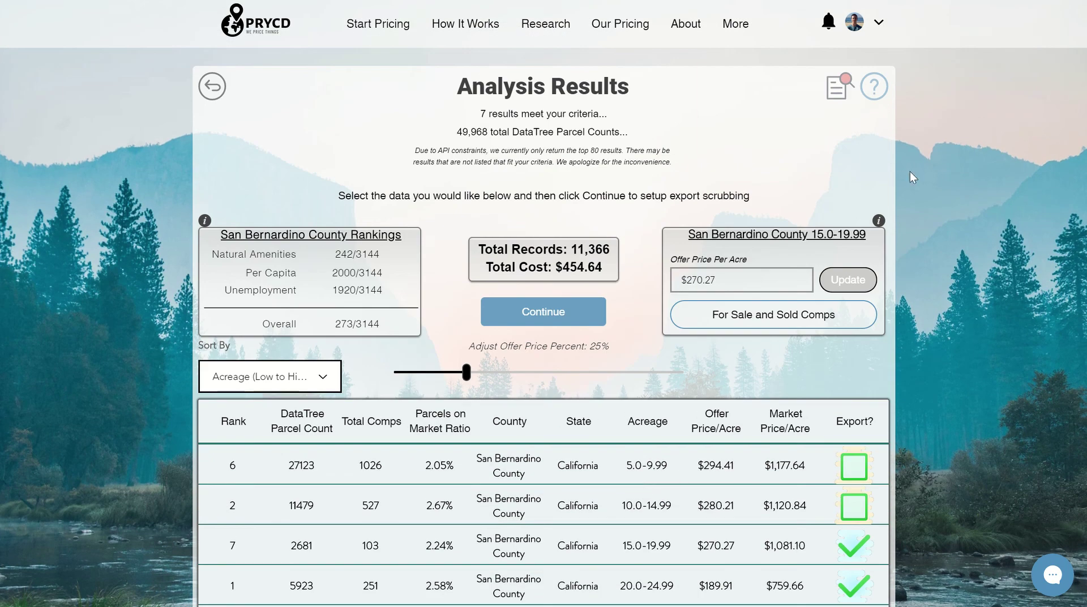
- Show the search criteria summary, highlight its text, then hide it again
{"action": "left_click", "coordinate": [834, 92]}
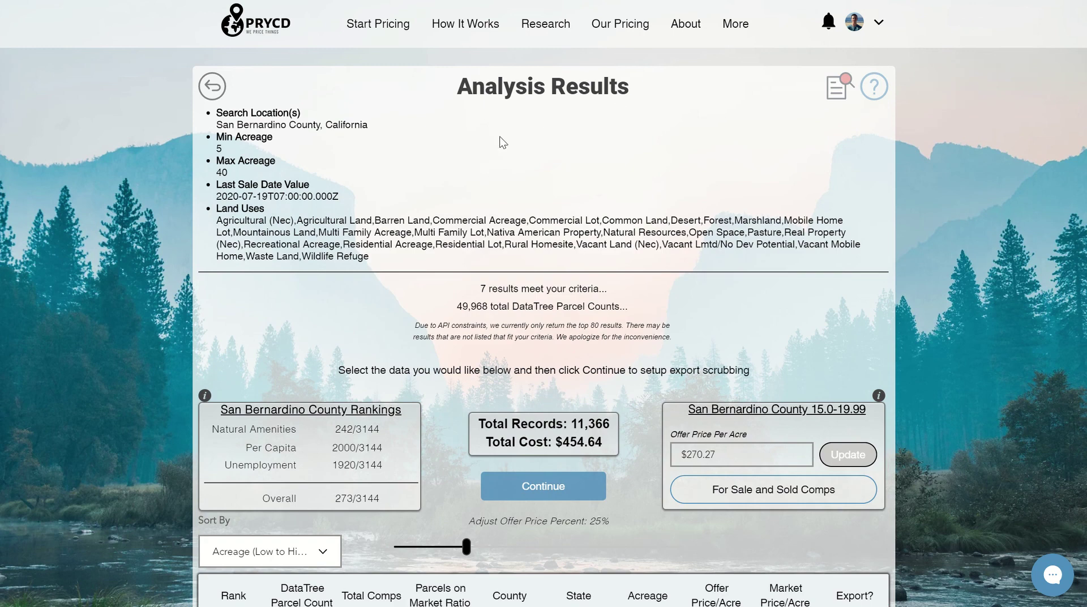
{"action": "left_click_drag", "start_coordinate": [370, 258], "coordinate": [205, 123]}
{"action": "left_click", "coordinate": [344, 161]}
{"action": "left_click_drag", "start_coordinate": [220, 107], "coordinate": [396, 267]}
{"action": "left_click", "coordinate": [583, 203]}
{"action": "left_click", "coordinate": [828, 90]}
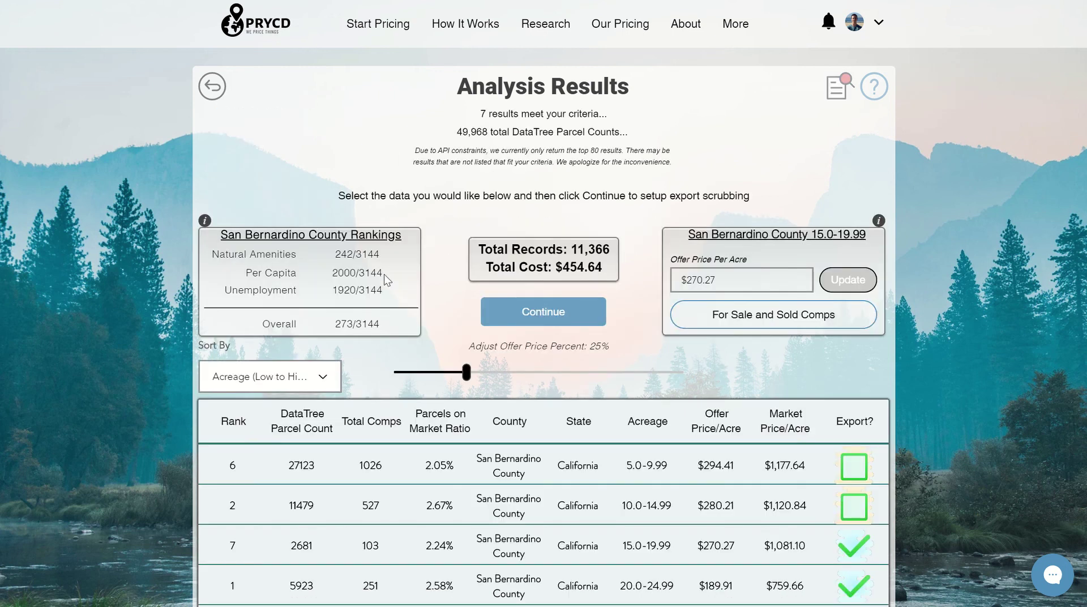
- Sort the results by Parcel Count (Low to High)
{"action": "scroll", "coordinate": [423, 124], "scroll_direction": "down", "scroll_amount": 4}
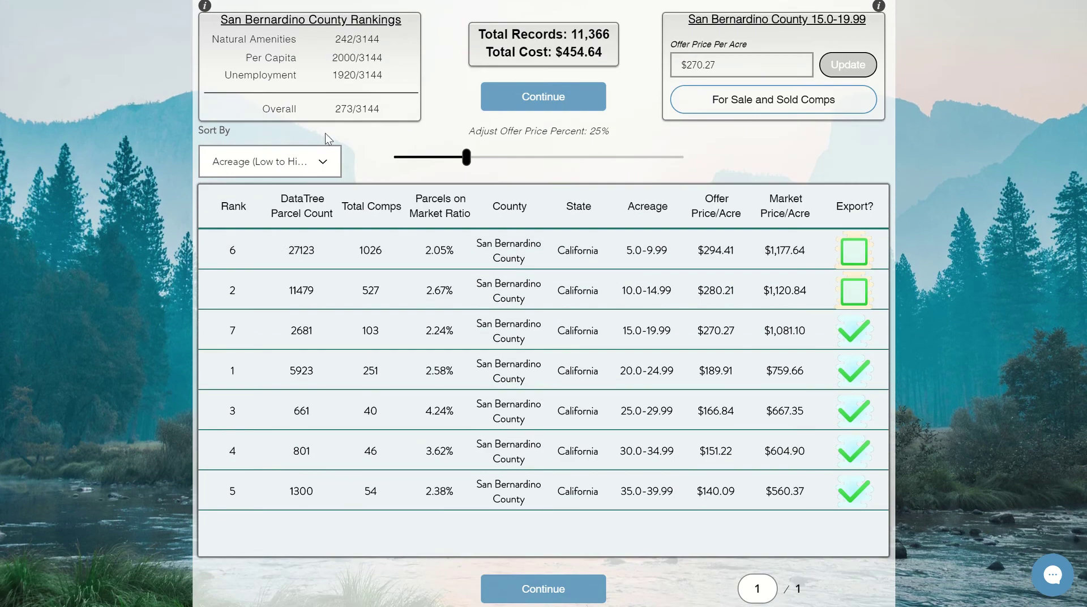
{"action": "left_click", "coordinate": [306, 162]}
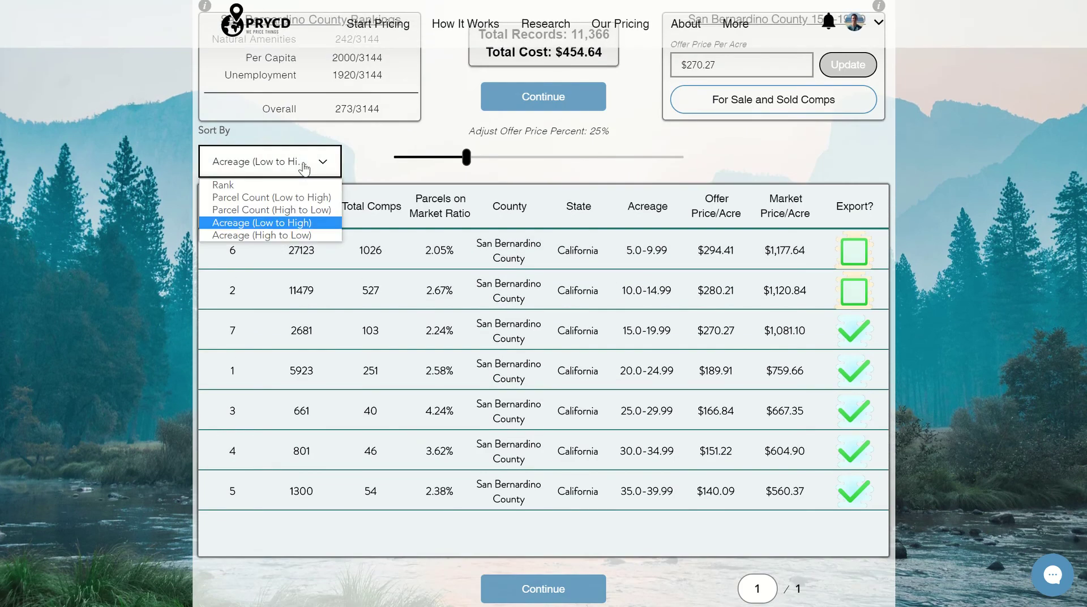
{"action": "left_click", "coordinate": [285, 197]}
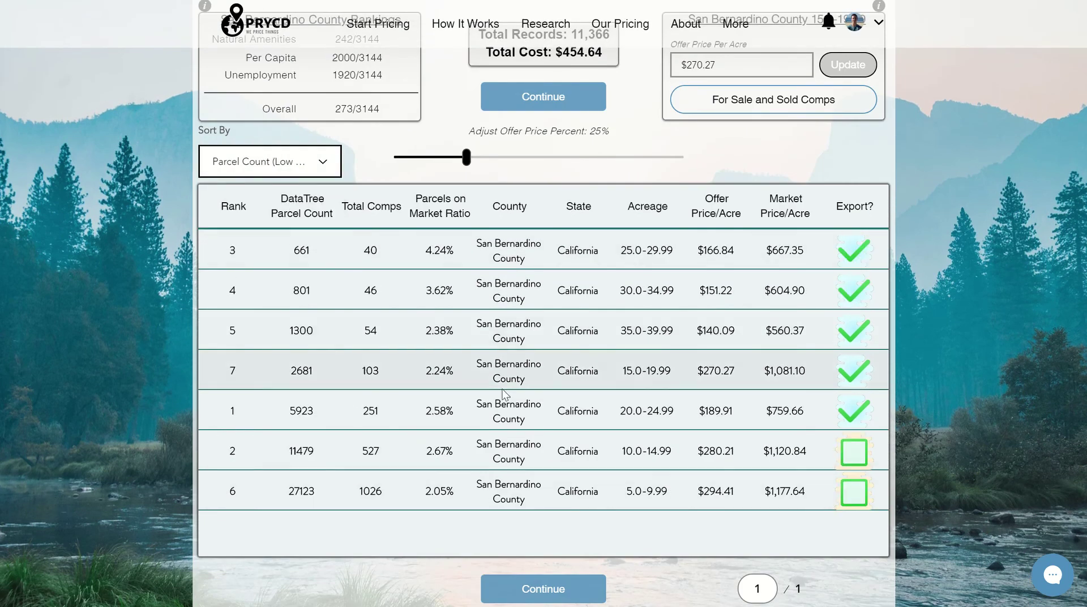